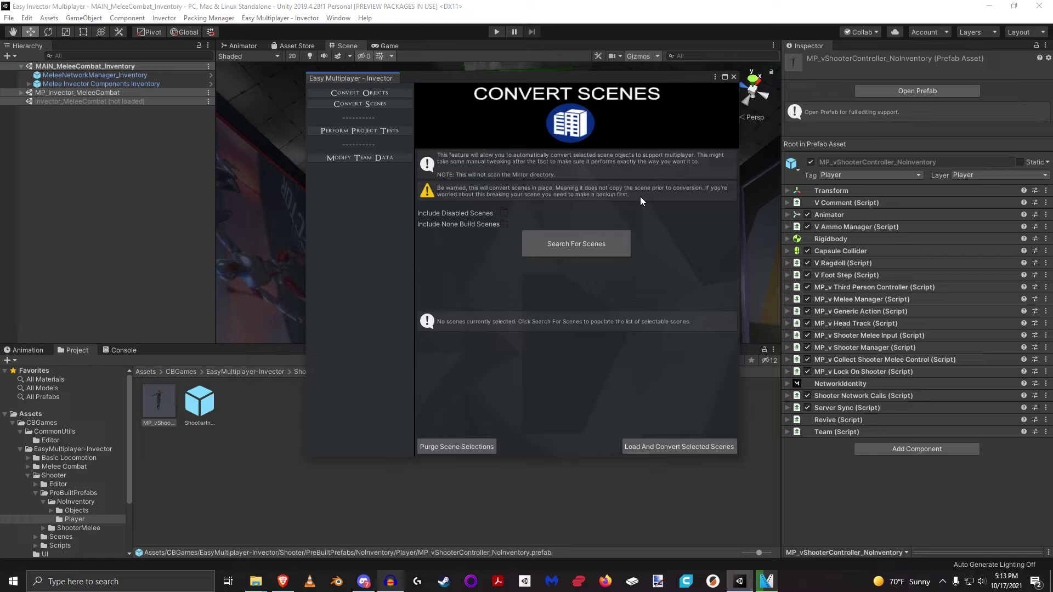
- Switch to the Convert Objects page, then return to the Convert Scenes page
left_click(387, 91)
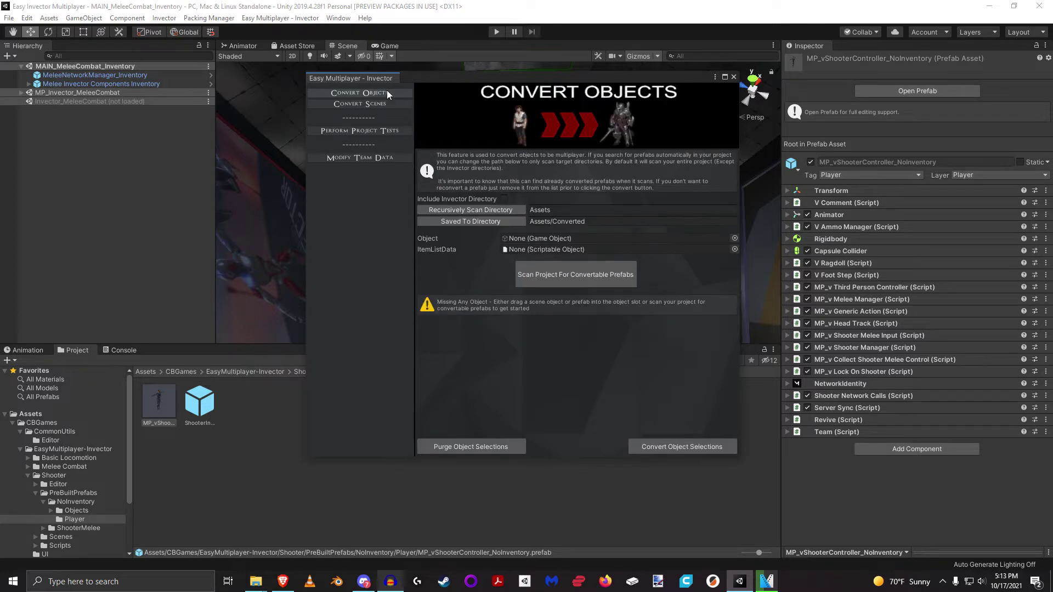
left_click(354, 107)
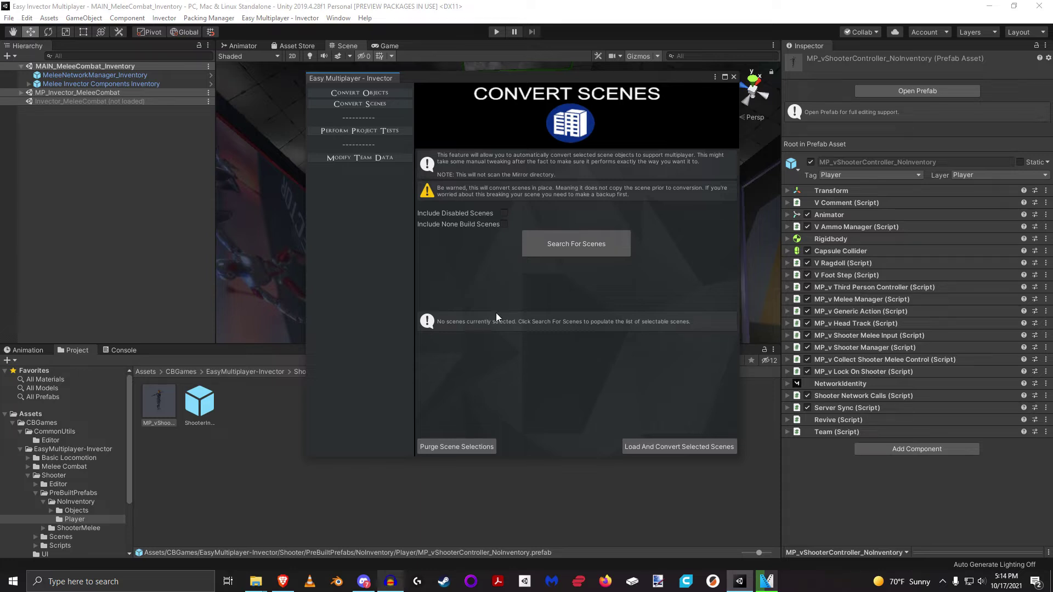
left_click(591, 245)
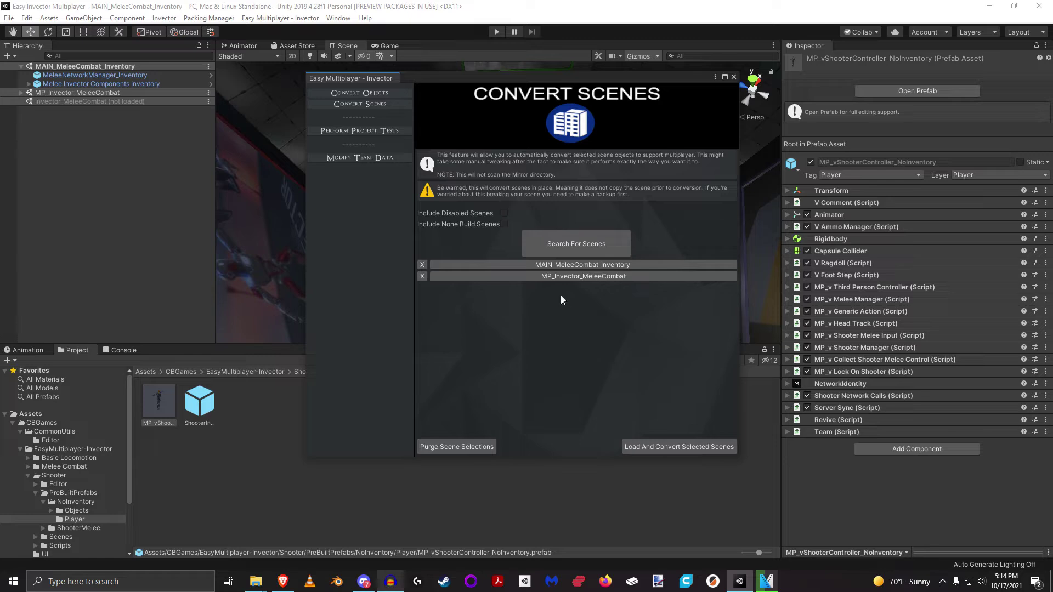
left_click(9, 18)
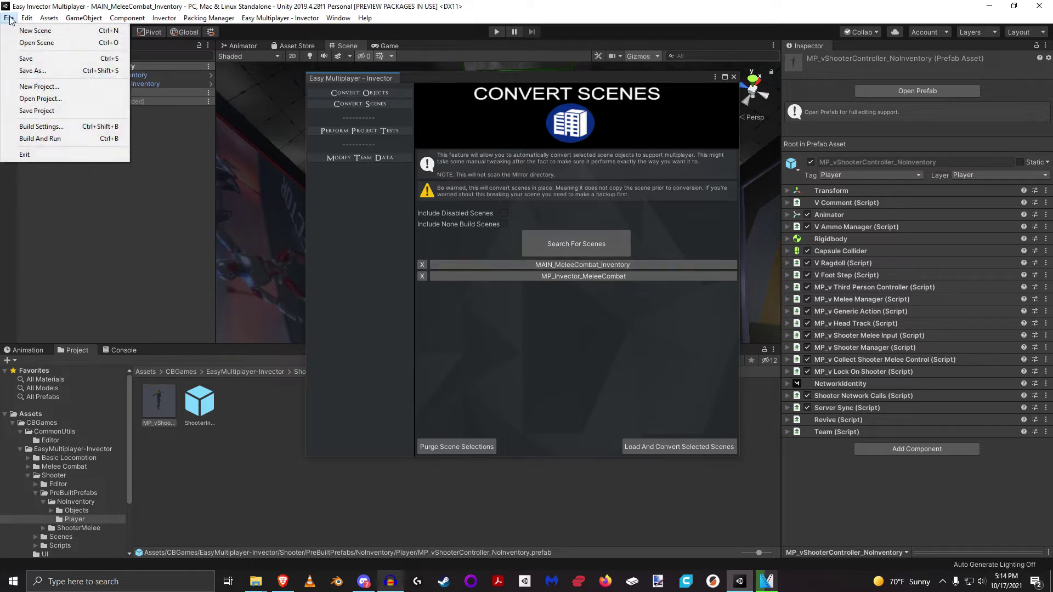
left_click(43, 126)
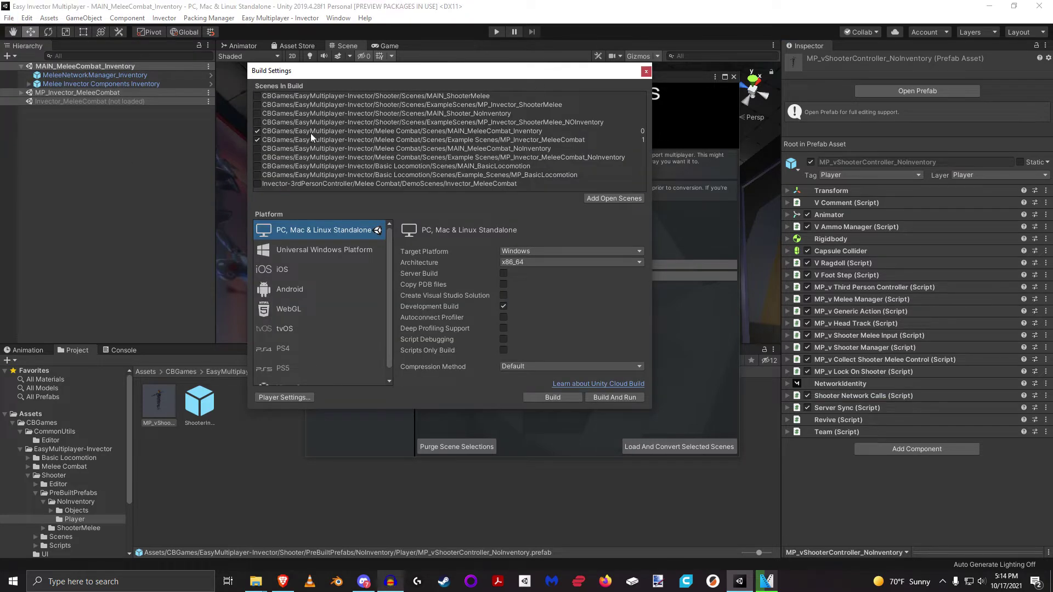
left_click(311, 136)
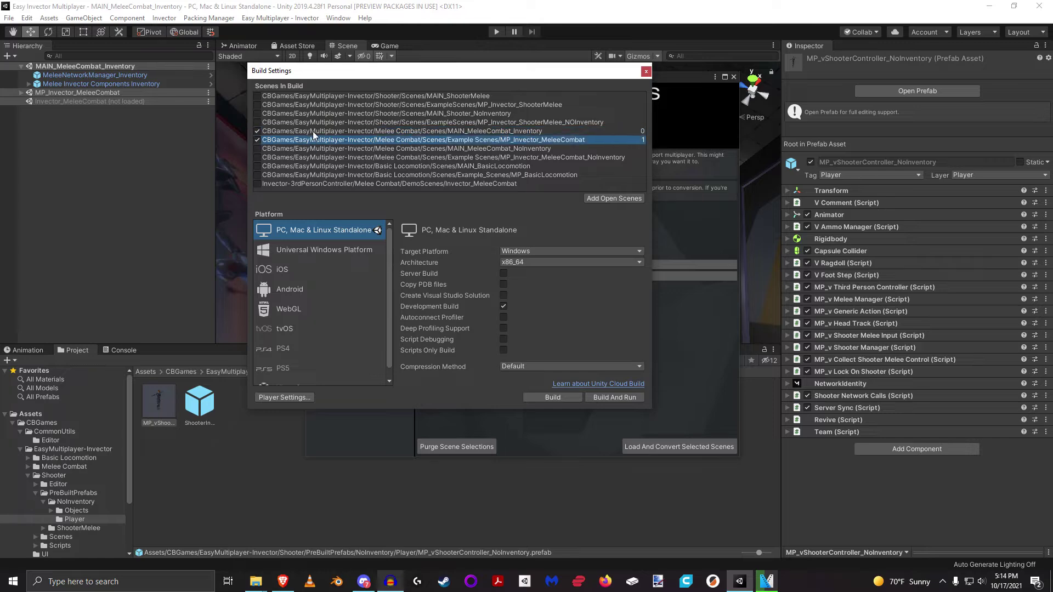
left_click(315, 132)
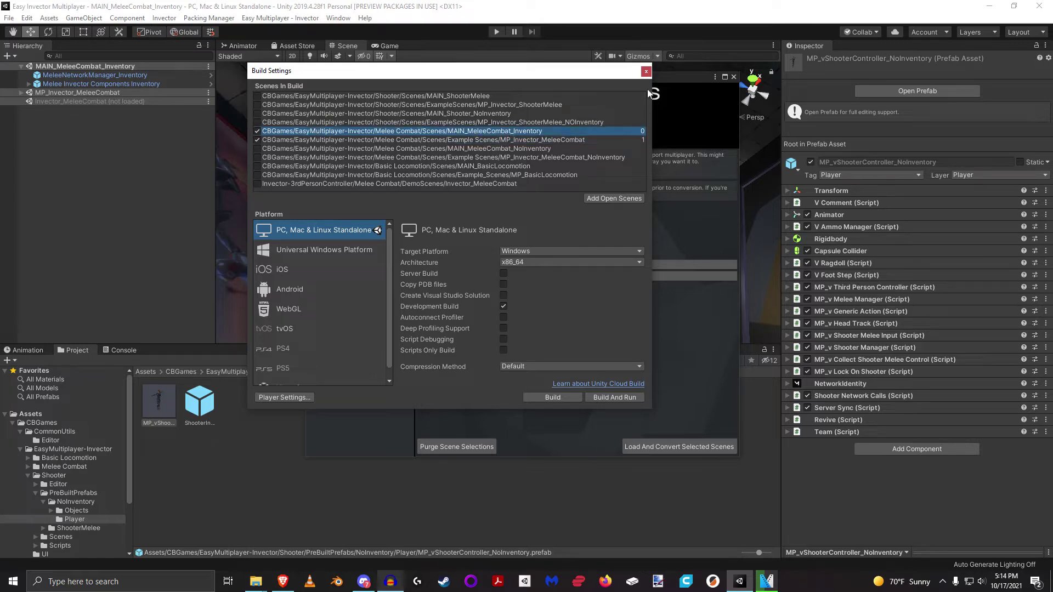
left_click(646, 71)
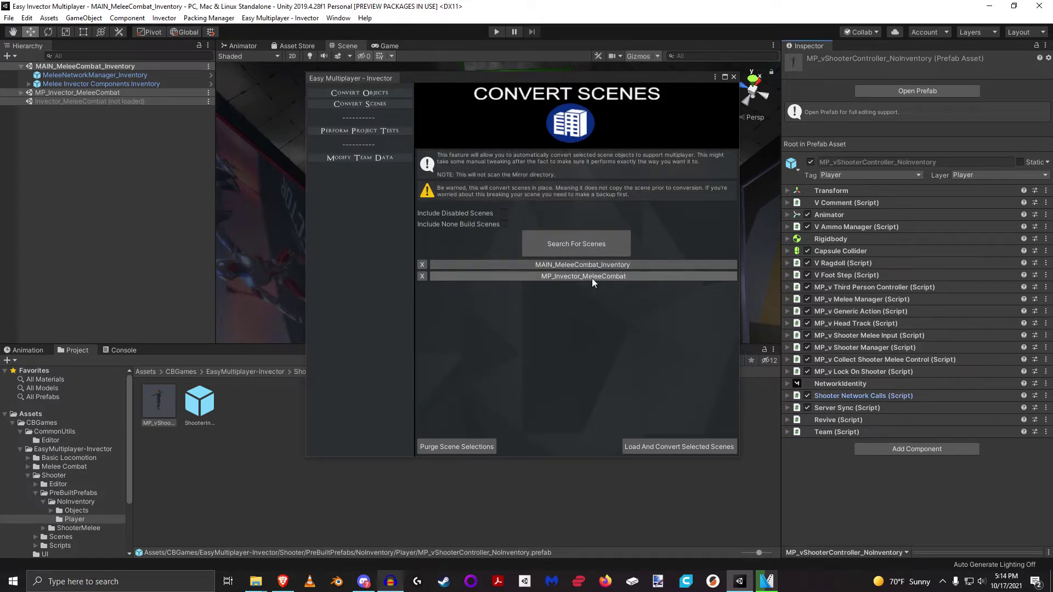
- Ping MAIN_MeleeCombat_Inventory and MP_Invector_MeleeCombat, remove both, search again, then purge scene selections
left_click(591, 264)
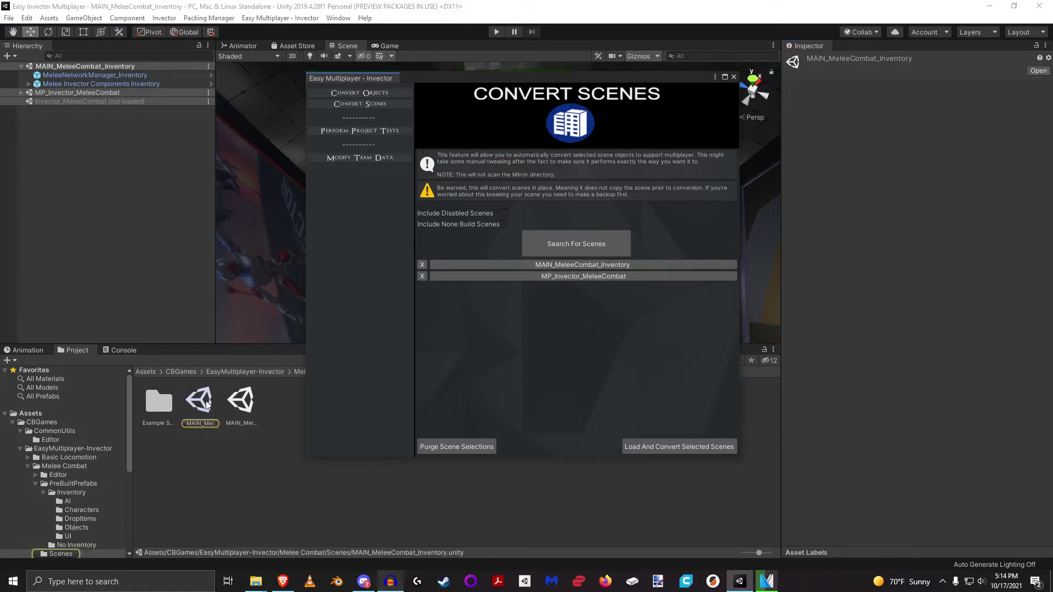
left_click(550, 276)
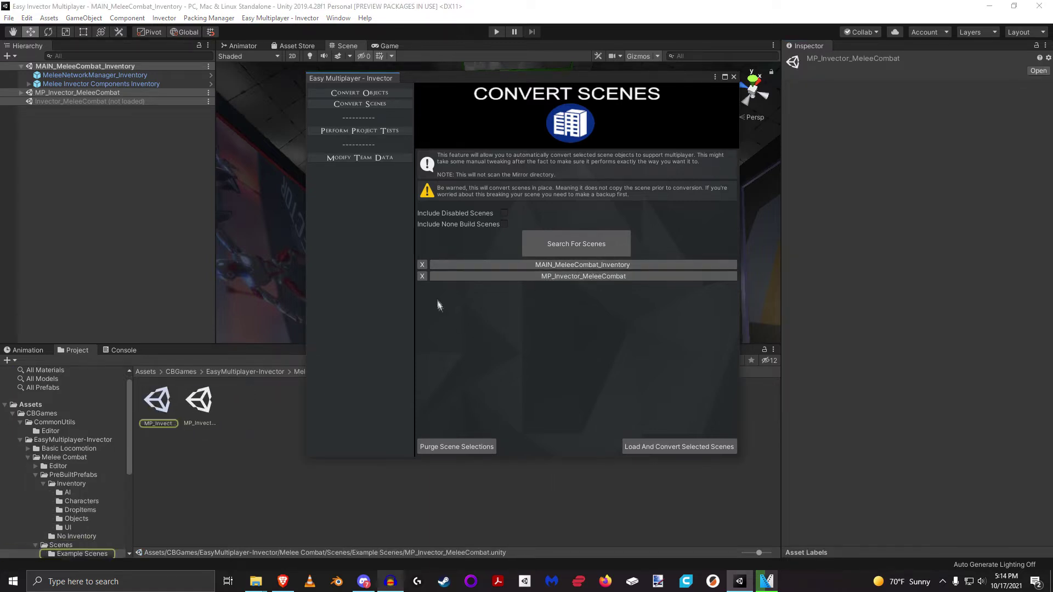
left_click(422, 276)
left_click(422, 264)
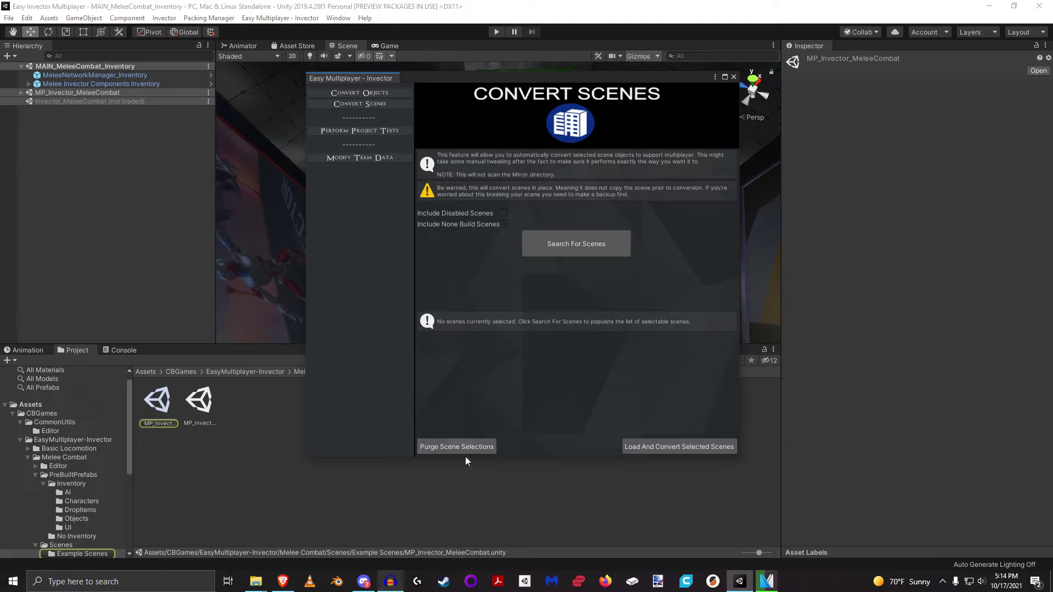
left_click(578, 244)
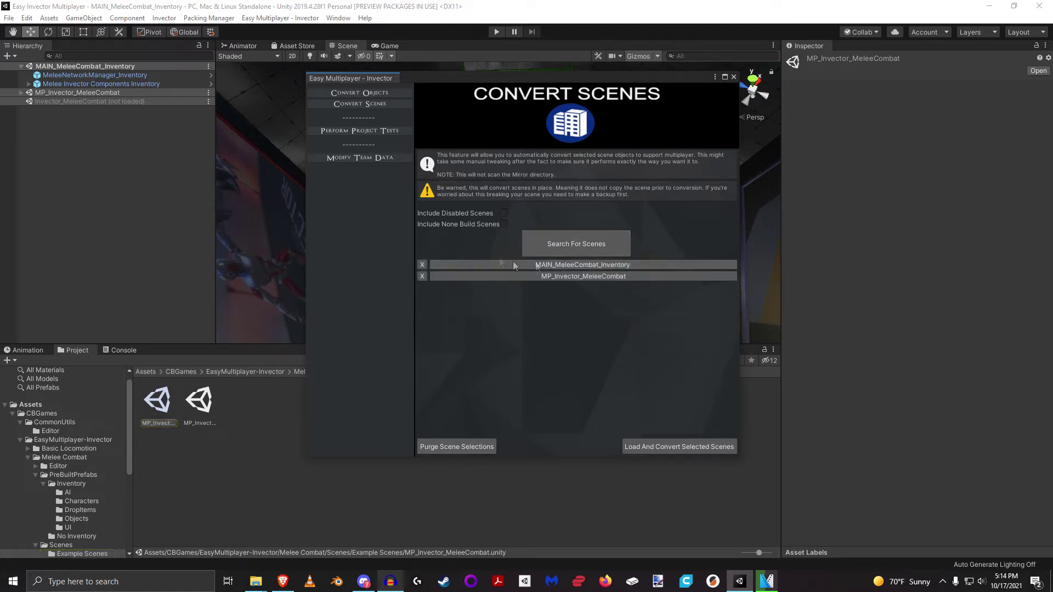
left_click(460, 446)
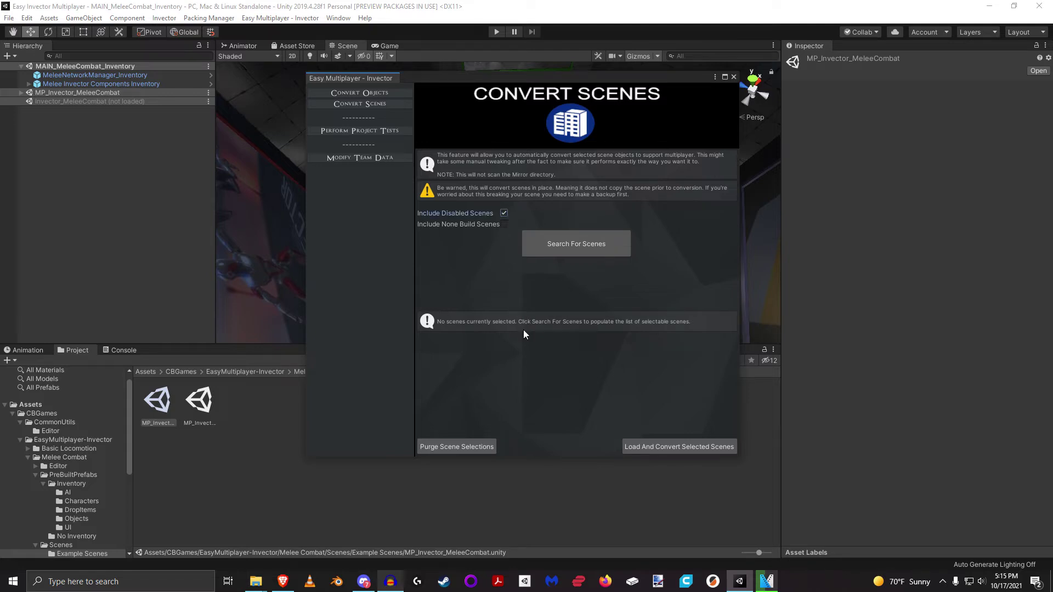
- Enable Include None Build Scenes, rerun the search, and scroll through the expanded scene list
left_click(569, 248)
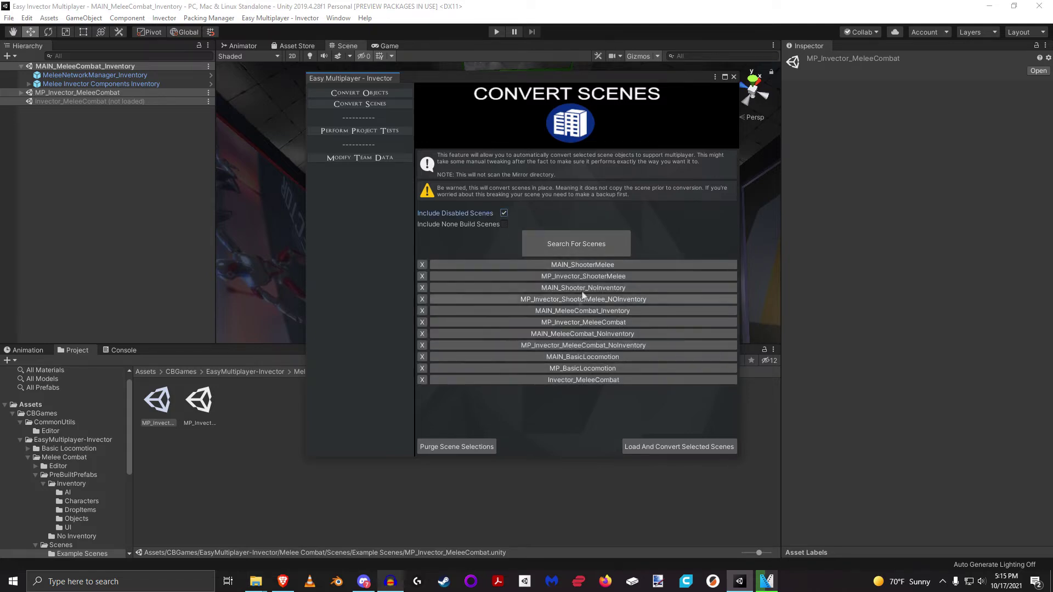
left_click(504, 225)
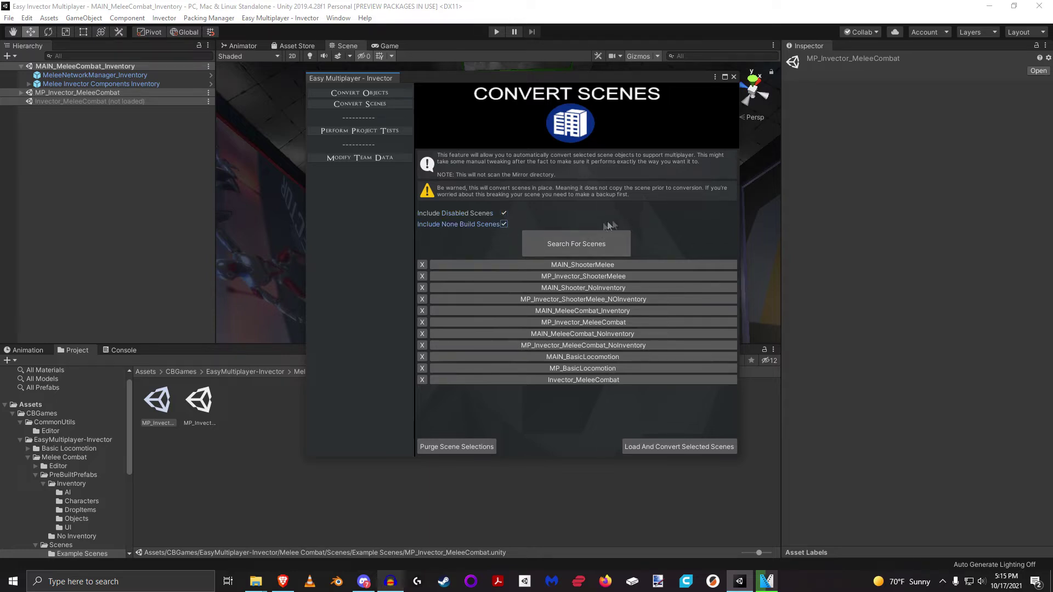
left_click(588, 244)
scroll(639, 331, "down", 5)
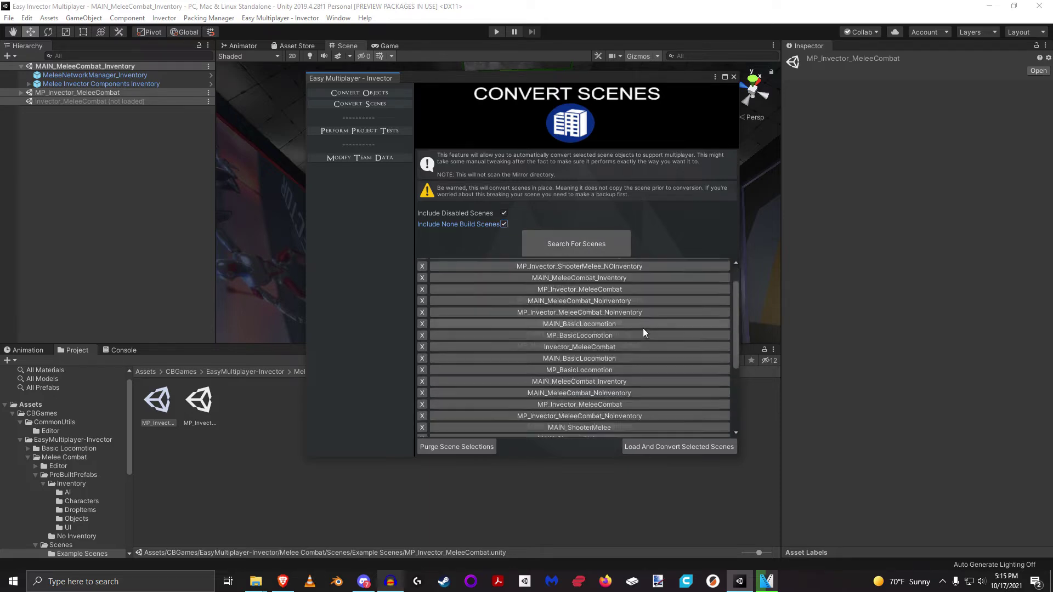
scroll(597, 369, "up", 3)
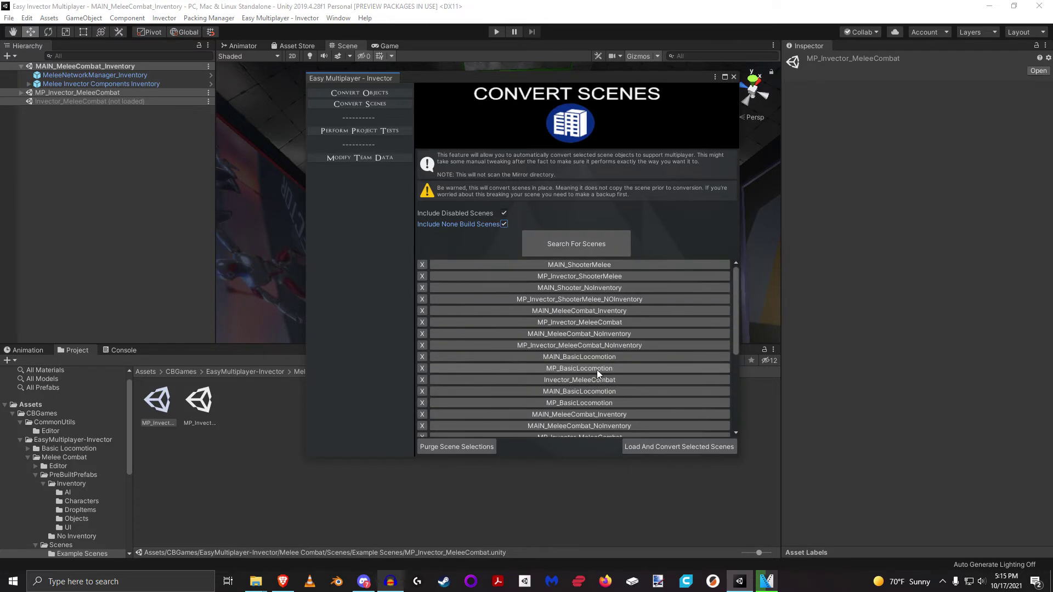
scroll(597, 369, "down", 3)
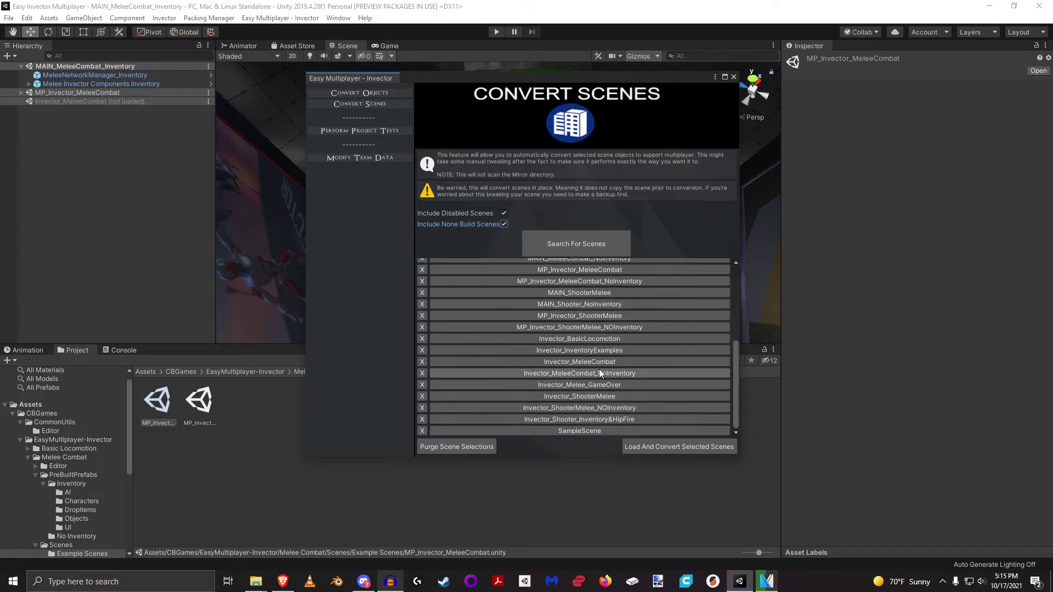
scroll(599, 370, "up", 5)
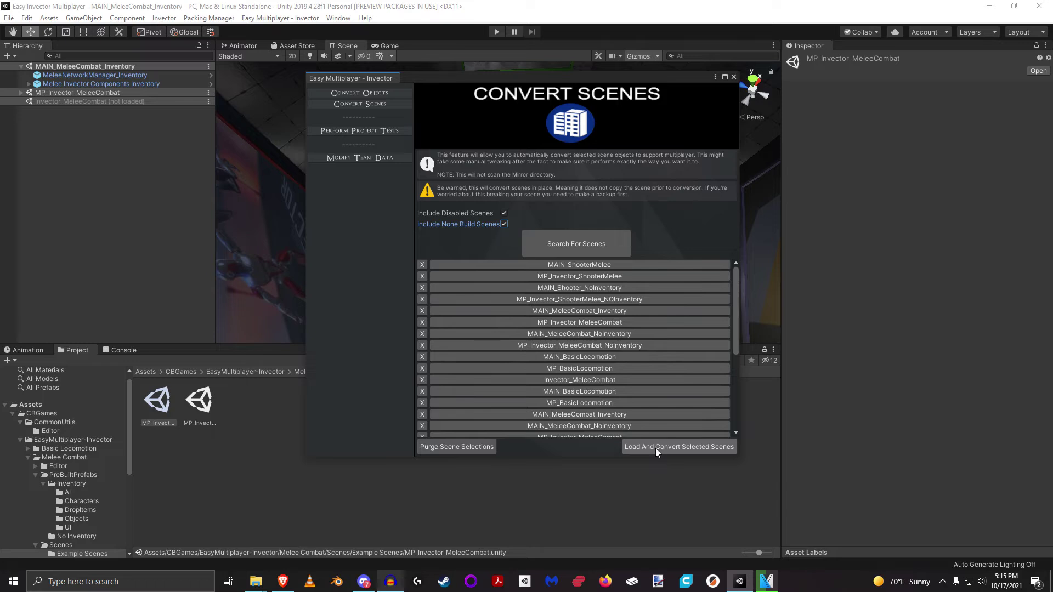
- Purge the list, untick both include options, and search for build scenes only
left_click(466, 447)
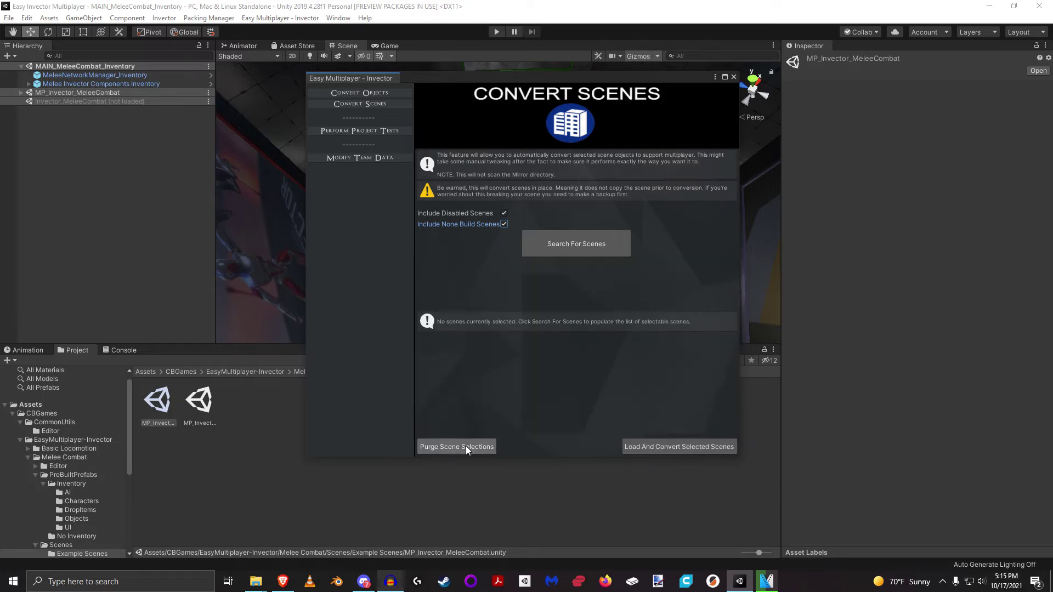
left_click(504, 224)
left_click(504, 213)
left_click(545, 241)
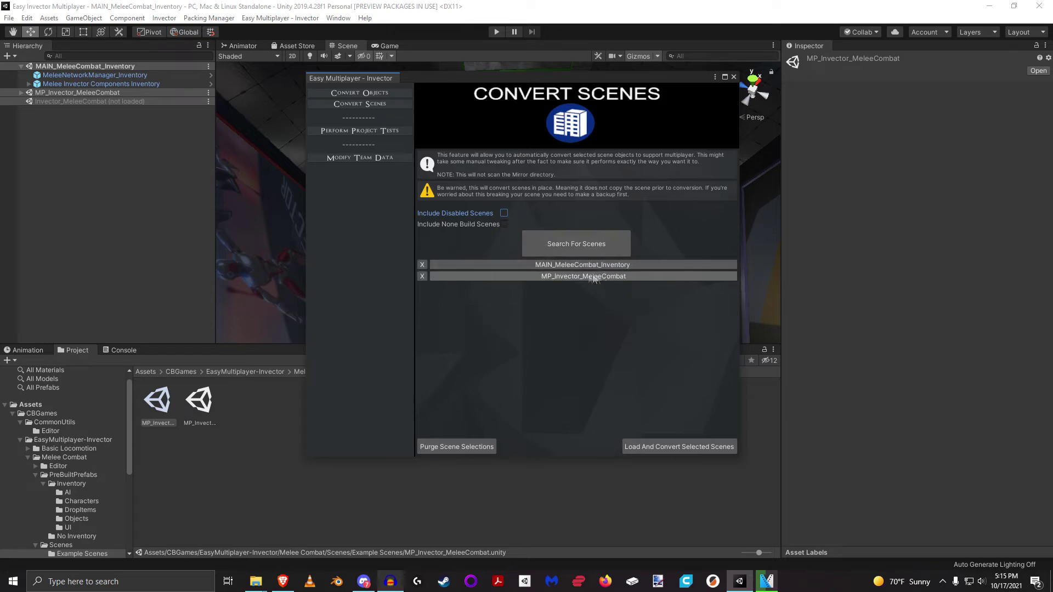
- Include non-build scenes, search again, and remove rows until only Invector_BasicLocomotion remains
left_click(504, 224)
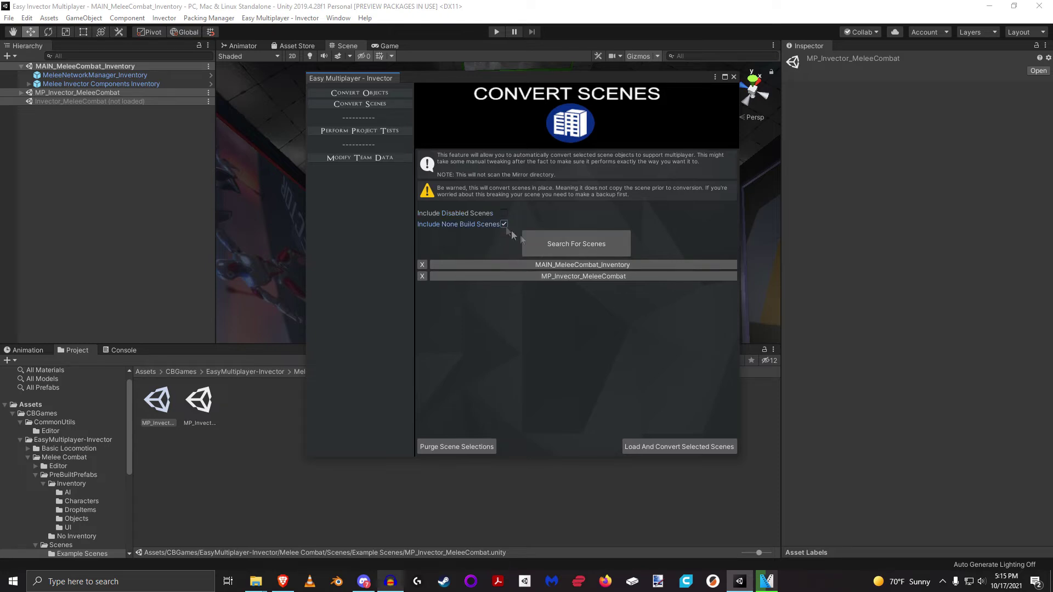
left_click(592, 243)
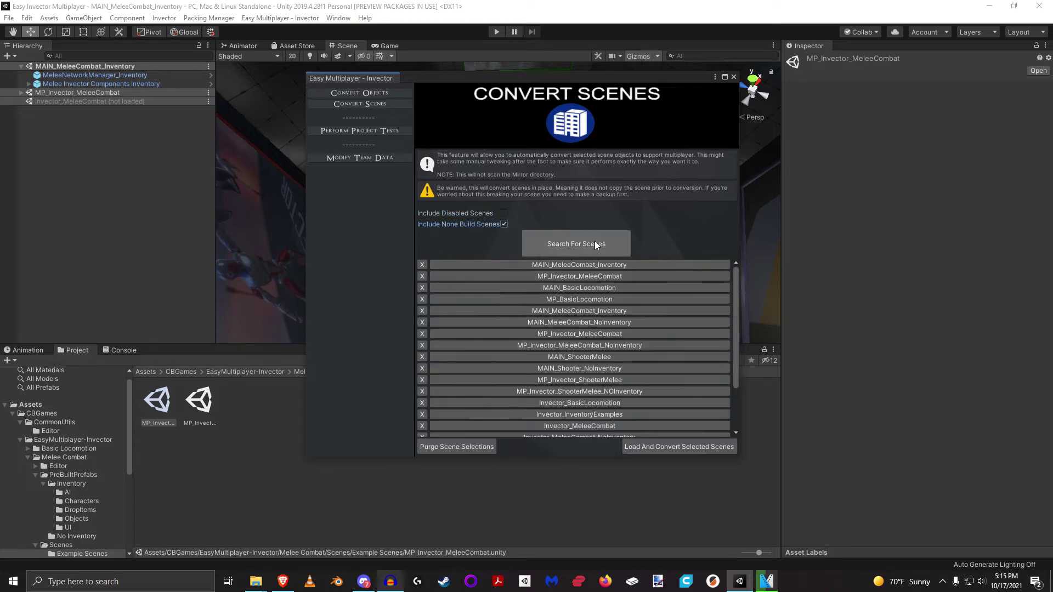
left_click(422, 266)
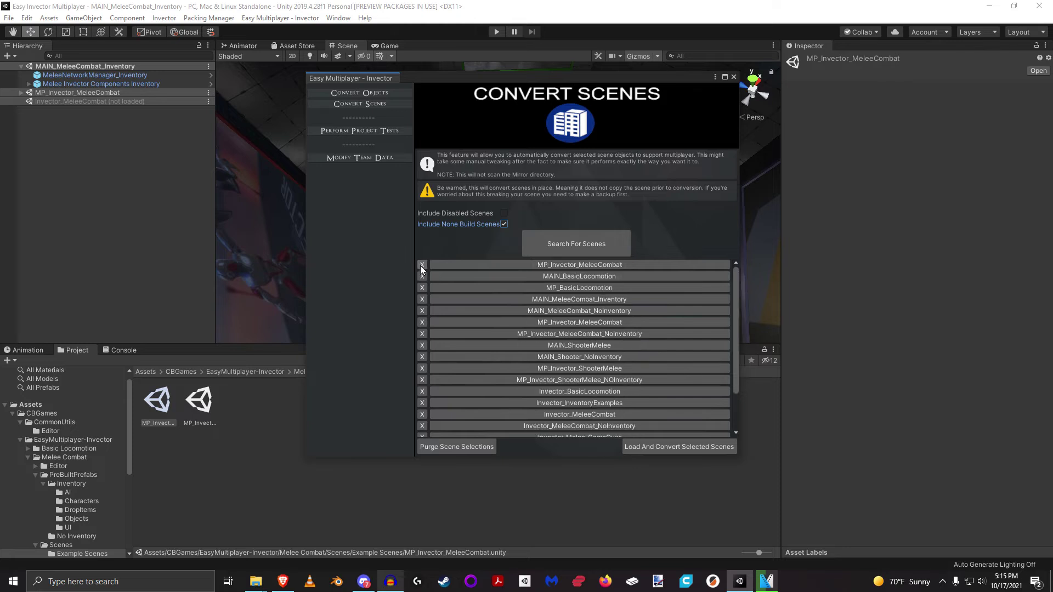
left_click(421, 265)
left_click(422, 266)
left_click(422, 265)
left_click(422, 265)
left_click(422, 265)
left_click(422, 266)
left_click(422, 266)
left_click(422, 266)
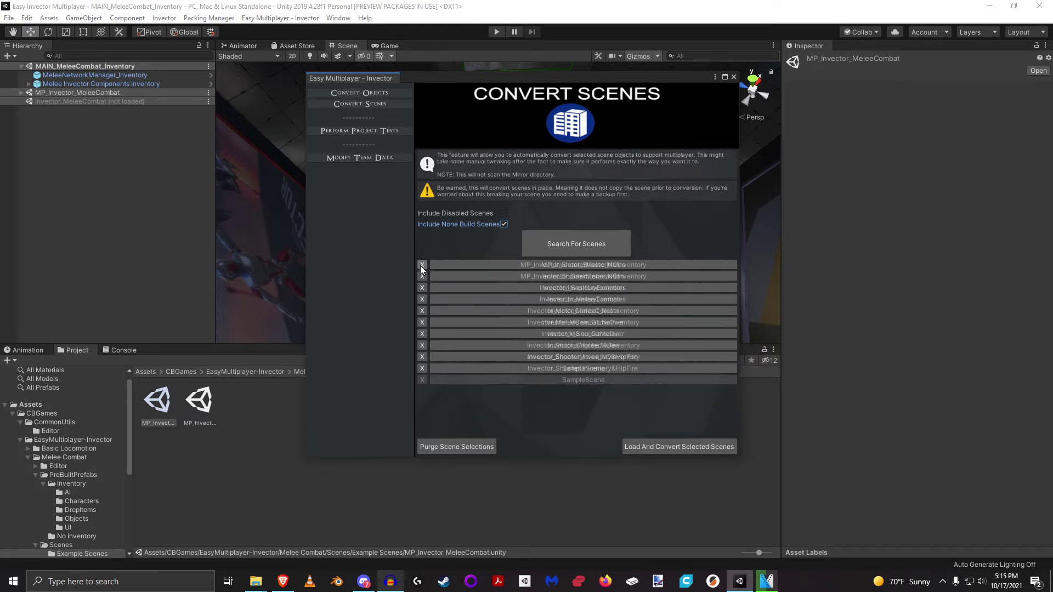
left_click(422, 266)
left_click(422, 266)
left_click(422, 265)
left_click(422, 277)
left_click(422, 277)
left_click(422, 276)
left_click(421, 277)
left_click(422, 276)
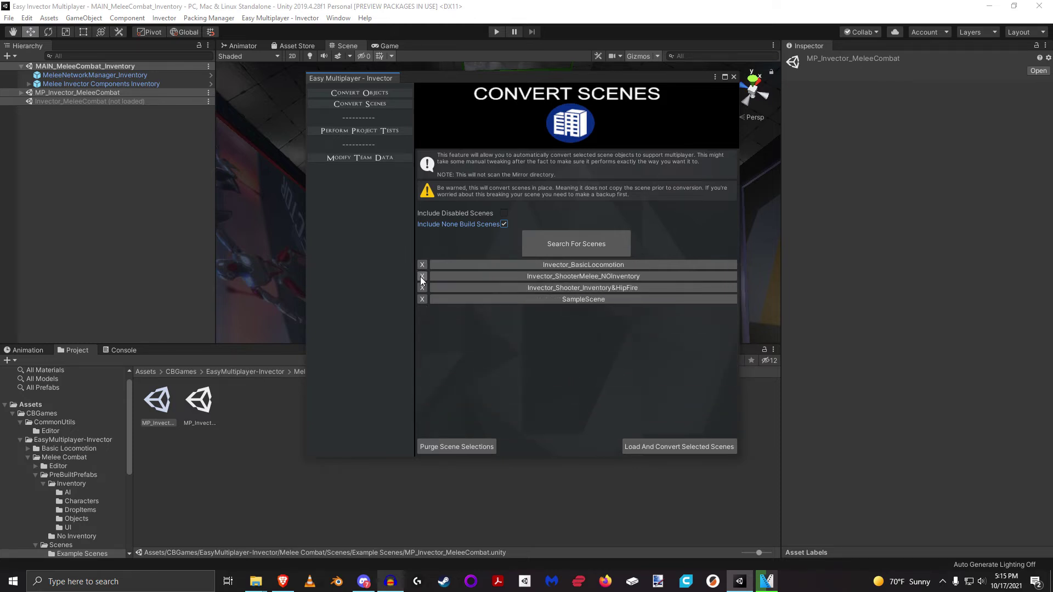
left_click(422, 276)
left_click(422, 277)
left_click(422, 277)
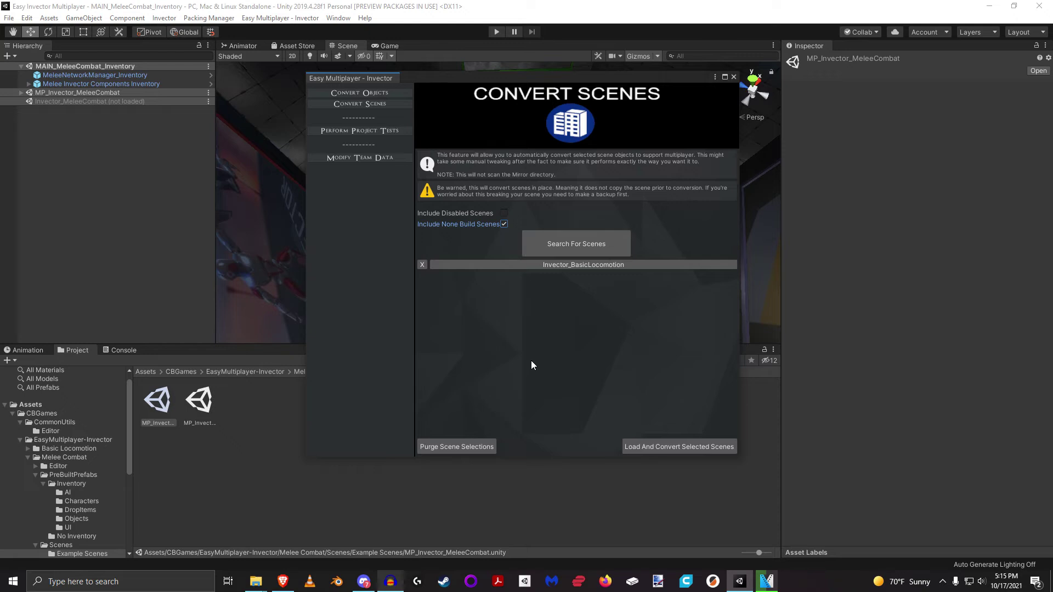
left_click(347, 92)
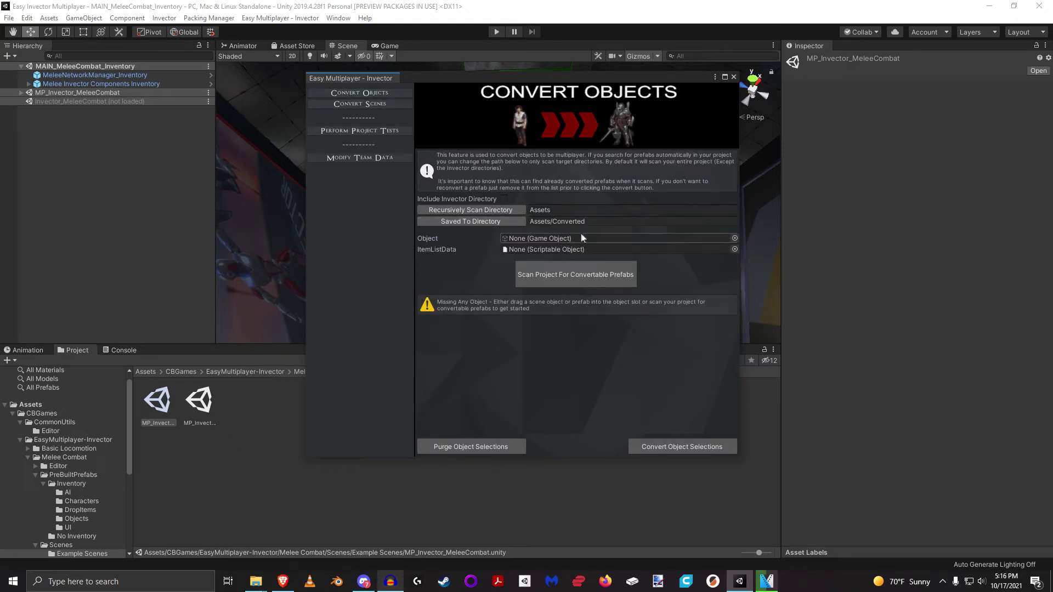
left_click(362, 103)
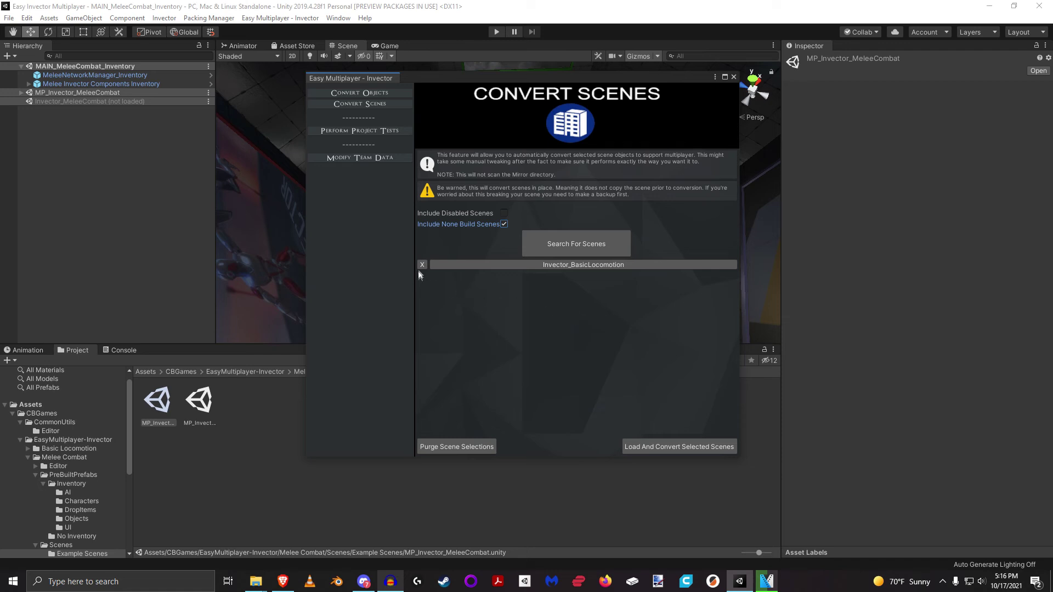
- Search for all project scenes, scroll through the results, and purge the scene selections
left_click(567, 245)
scroll(528, 330, "down", 3)
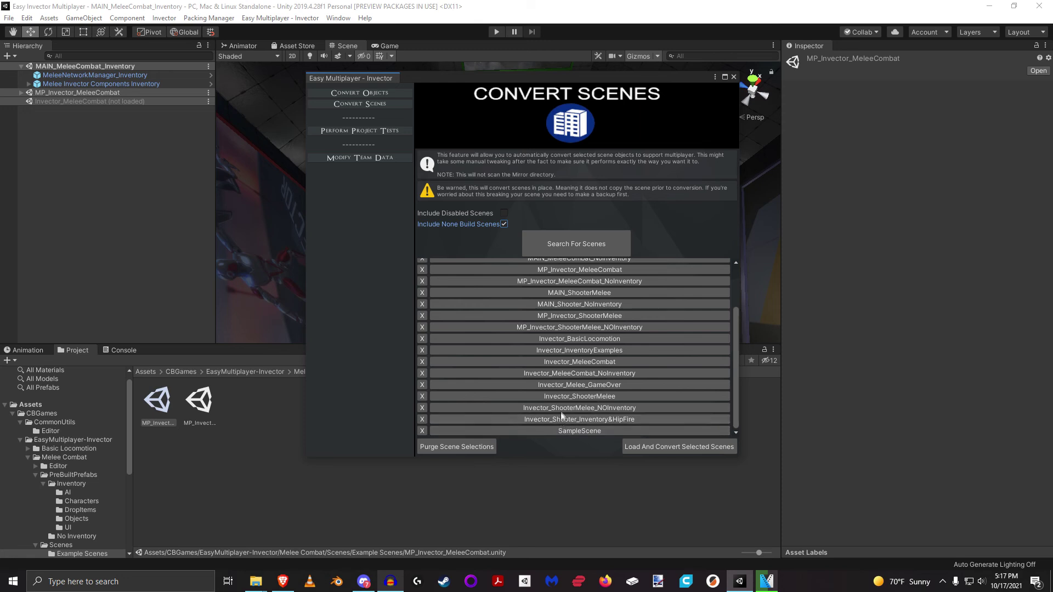
scroll(561, 354, "up", 3)
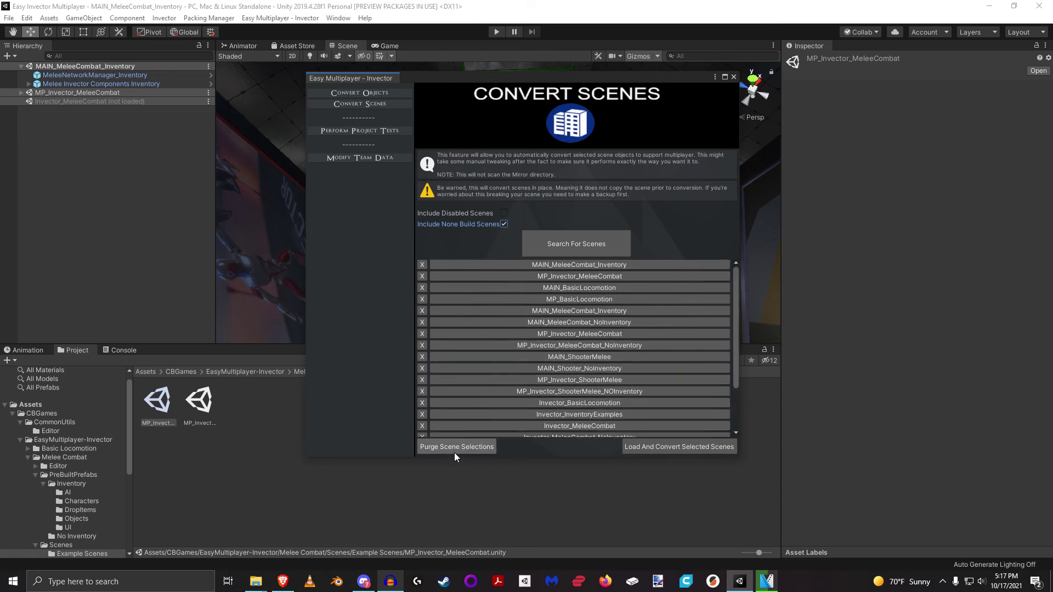
scroll(531, 395, "down", 3)
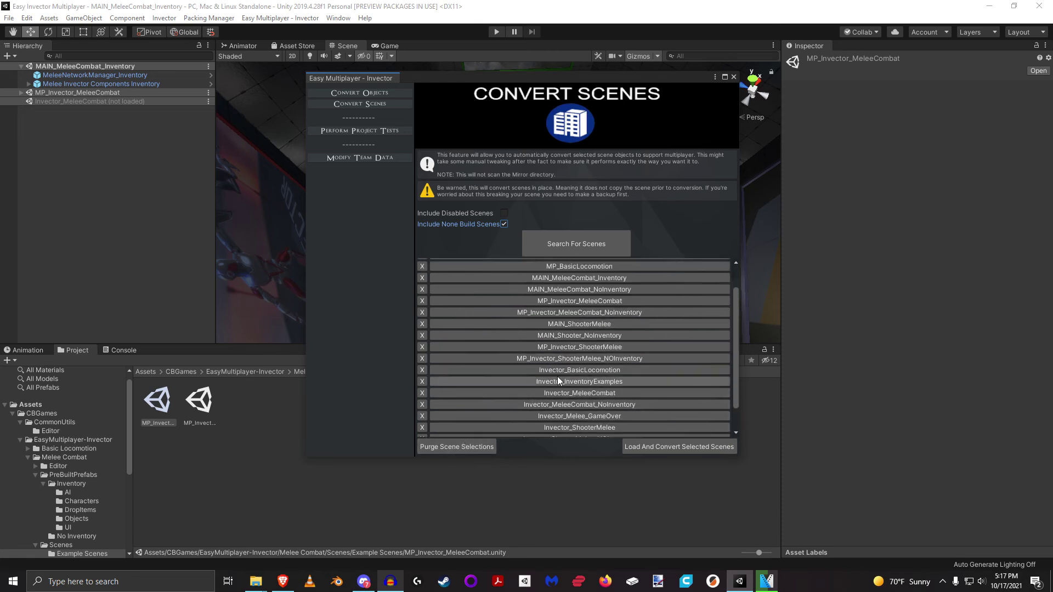
scroll(562, 371, "down", 3)
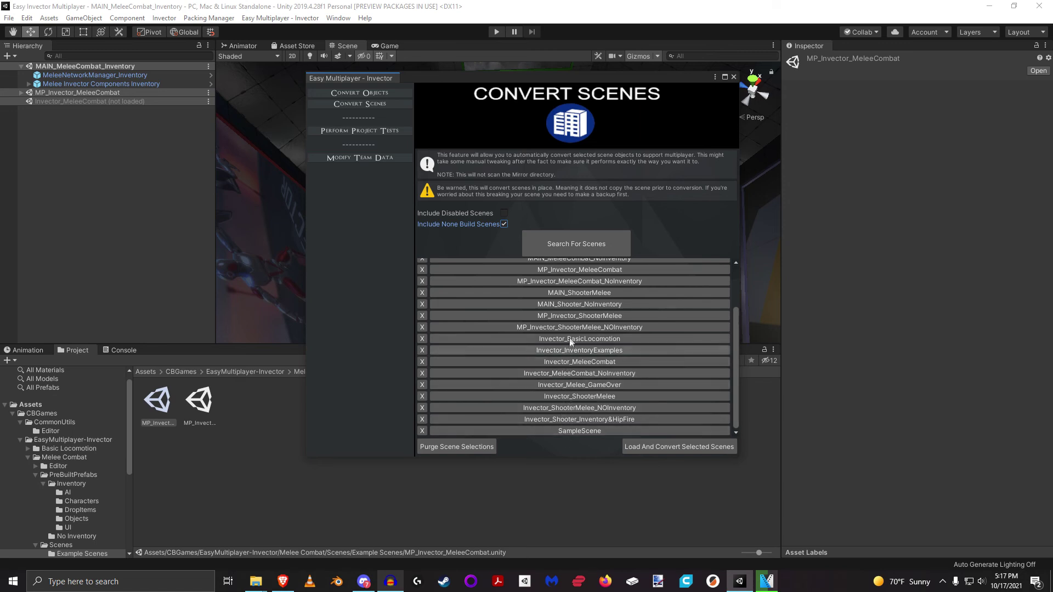
left_click(488, 447)
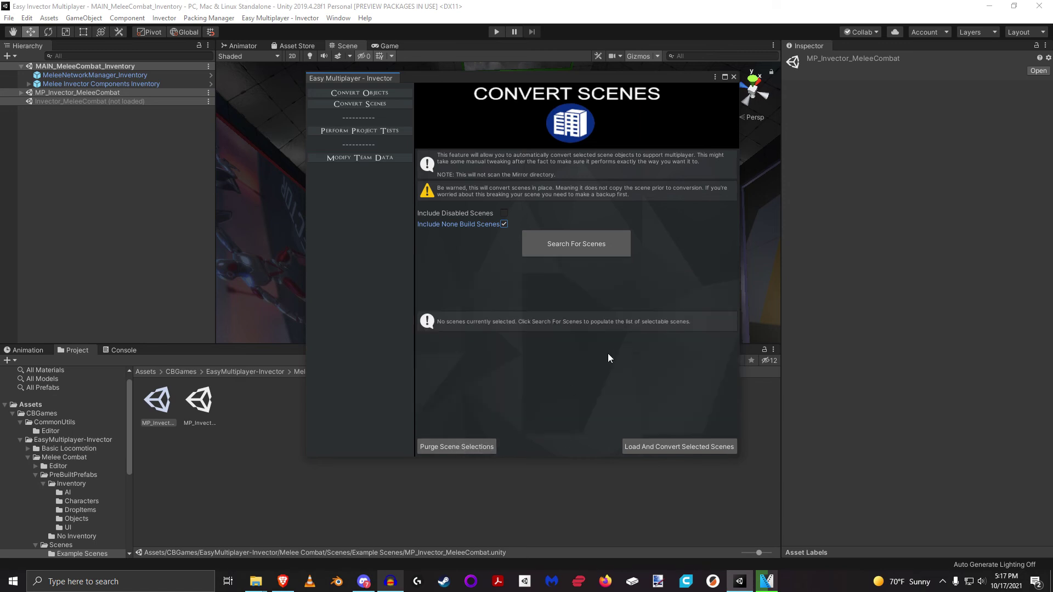